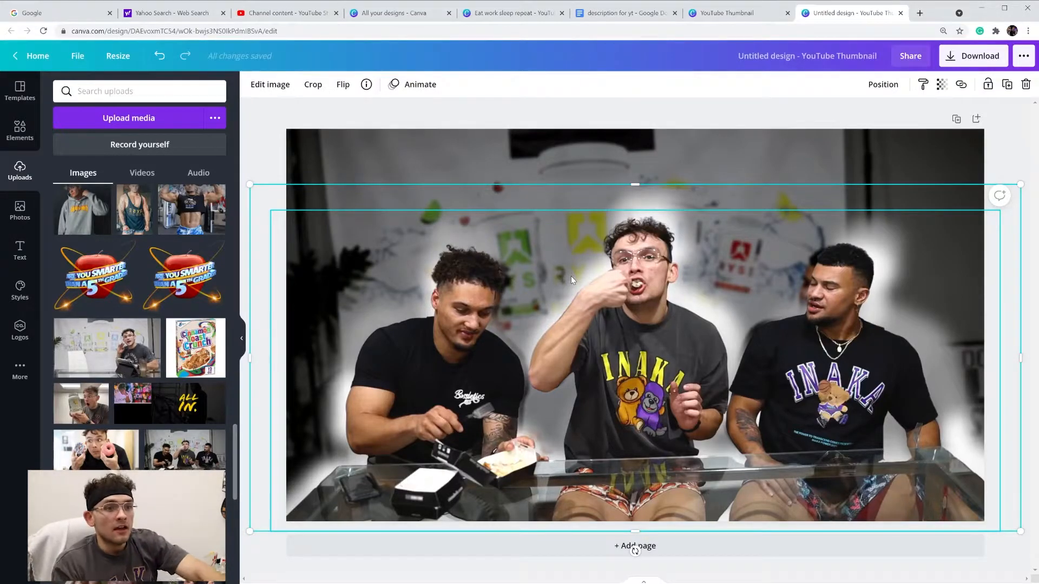
Nudge the white glow layer behind the three men slightly left and down
left_click(722, 162)
left_click(704, 205)
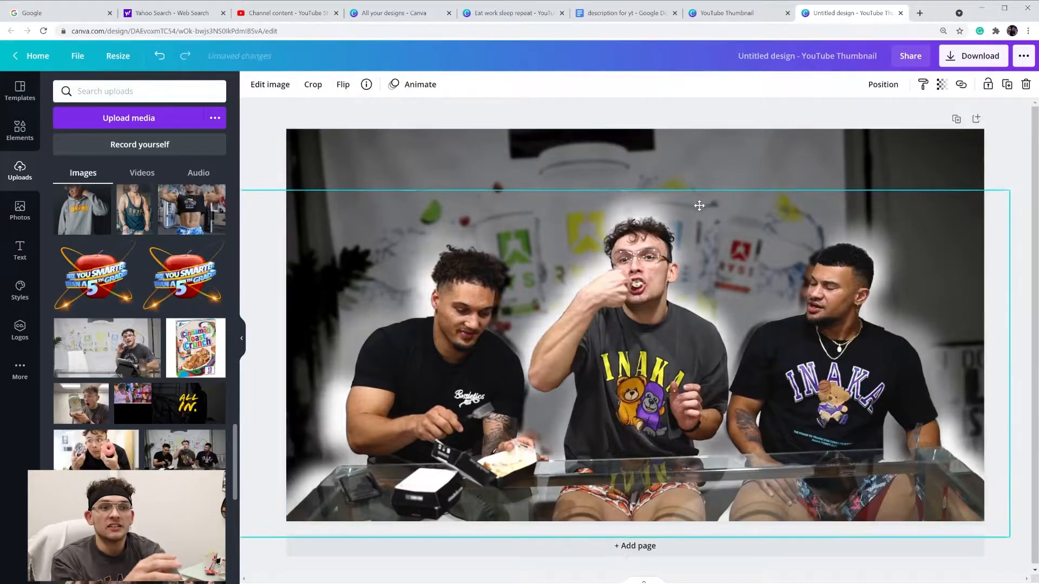
left_click(685, 169)
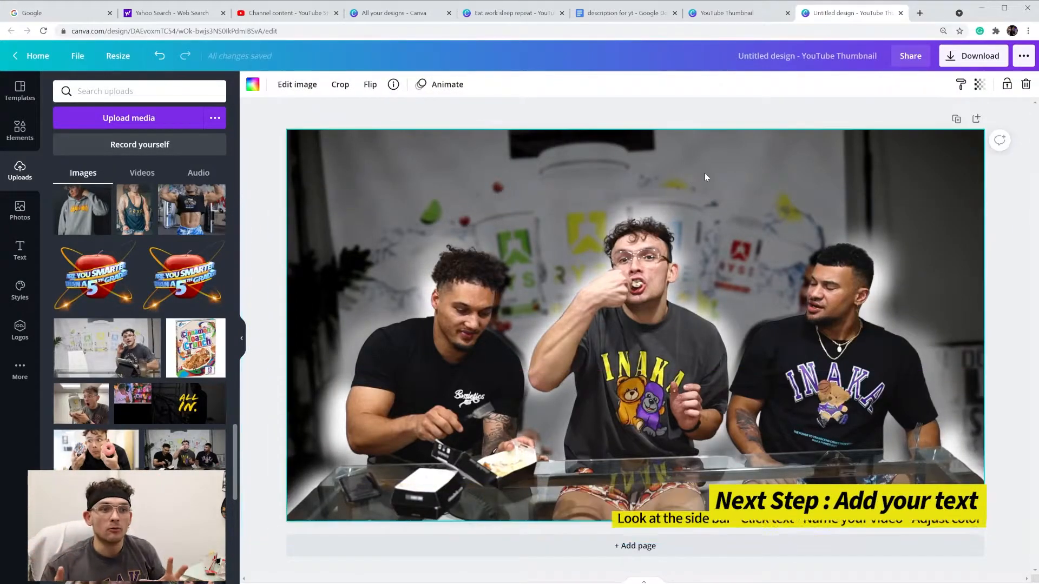
Add a heading to the thumbnail reading "EAT CINNAMON ROLLS"
left_click(23, 253)
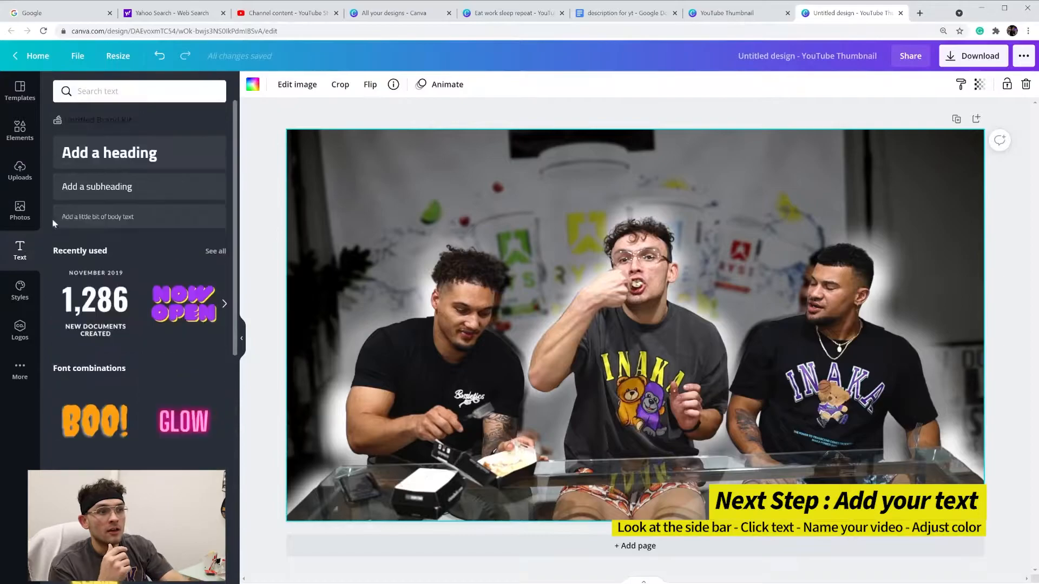
left_click(120, 161)
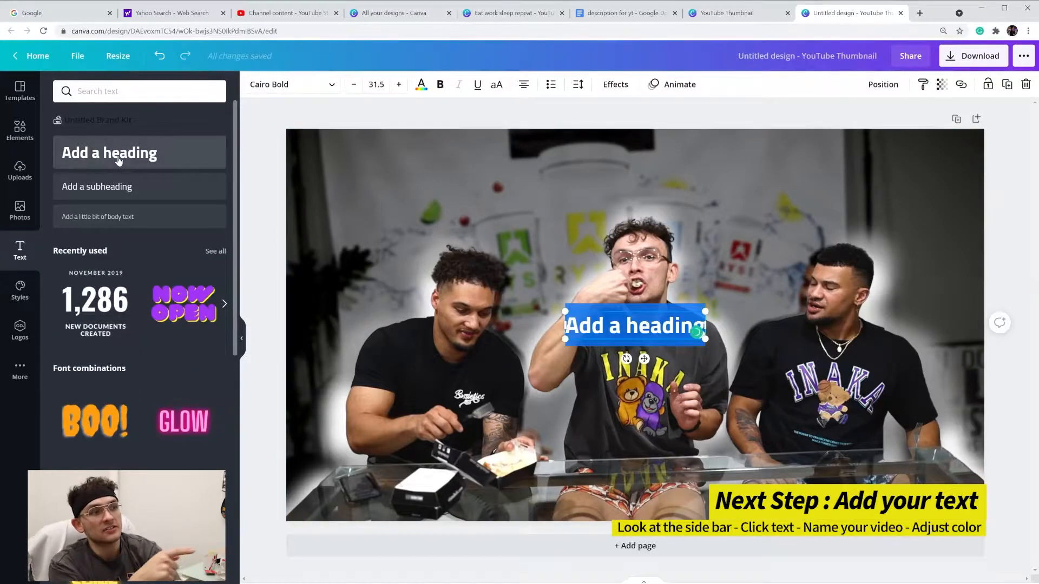
type("E")
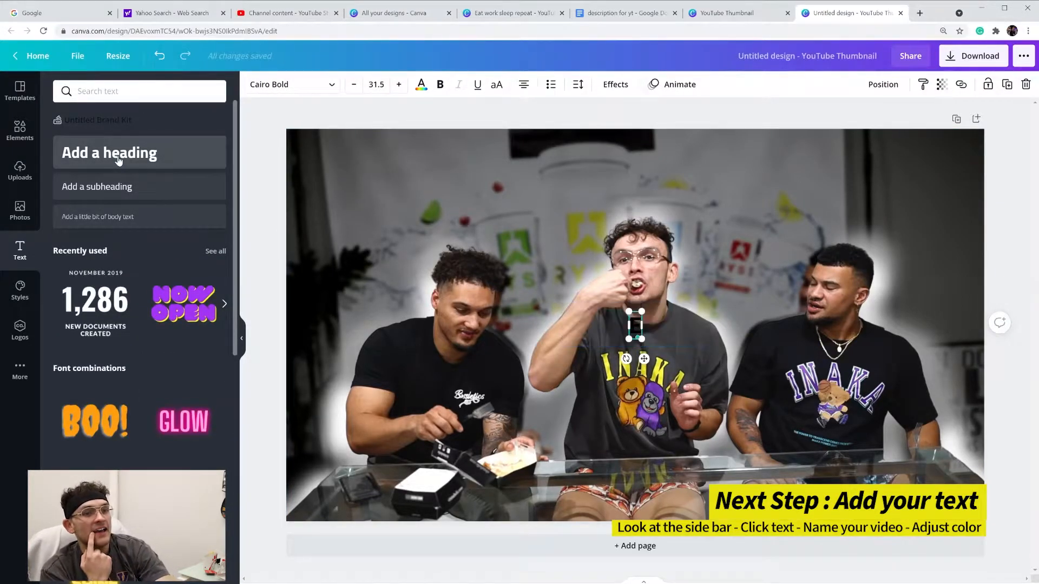
type("A")
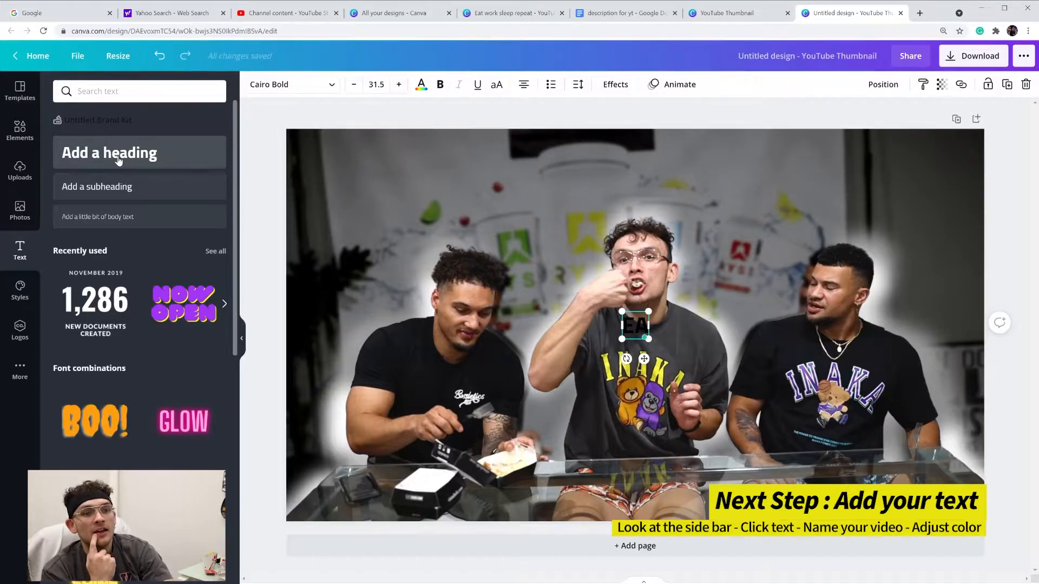
type("T")
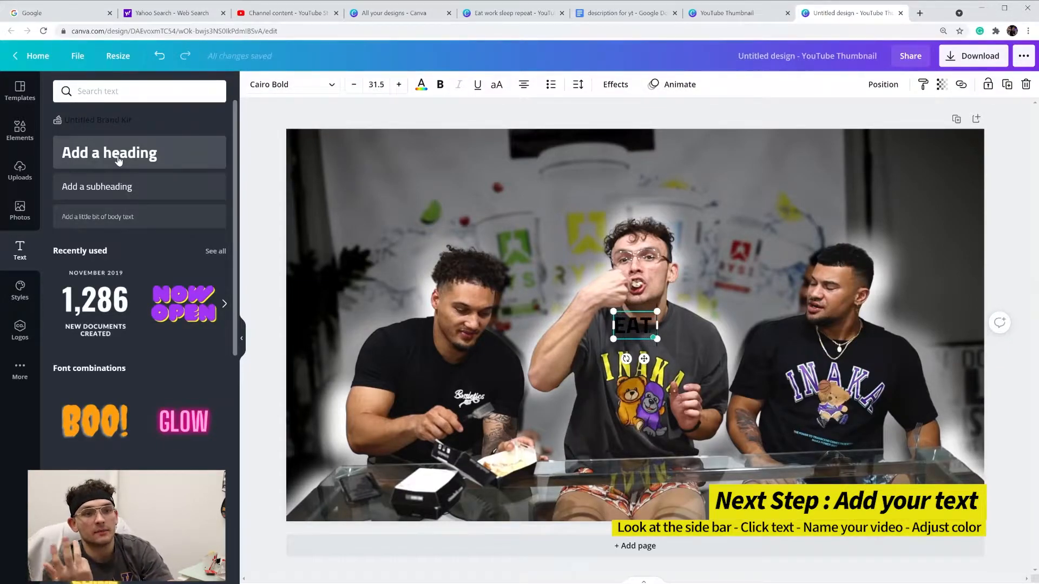
type(" CINNAMON")
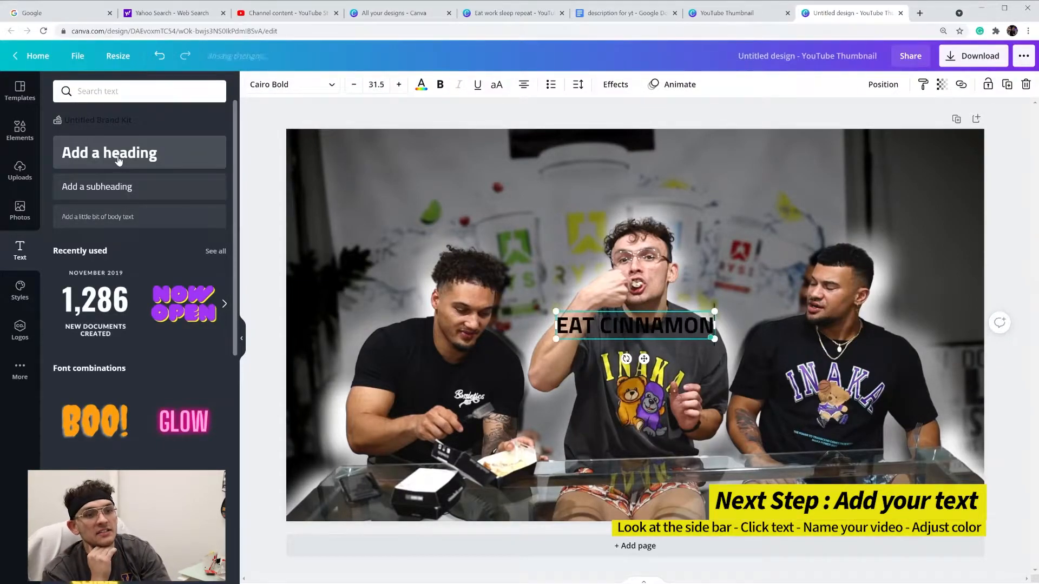
type(" ROLLS")
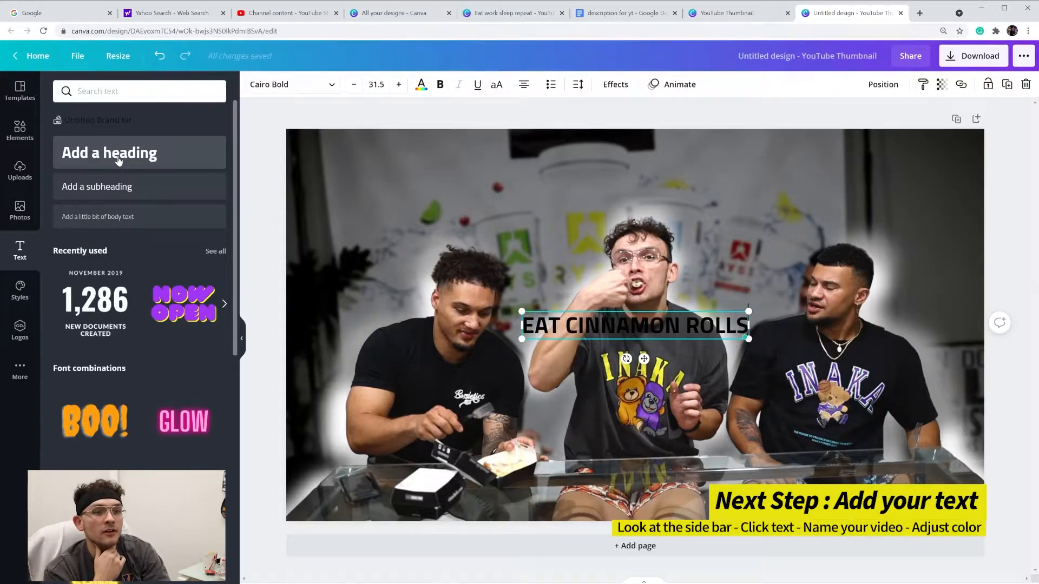
left_click(540, 365)
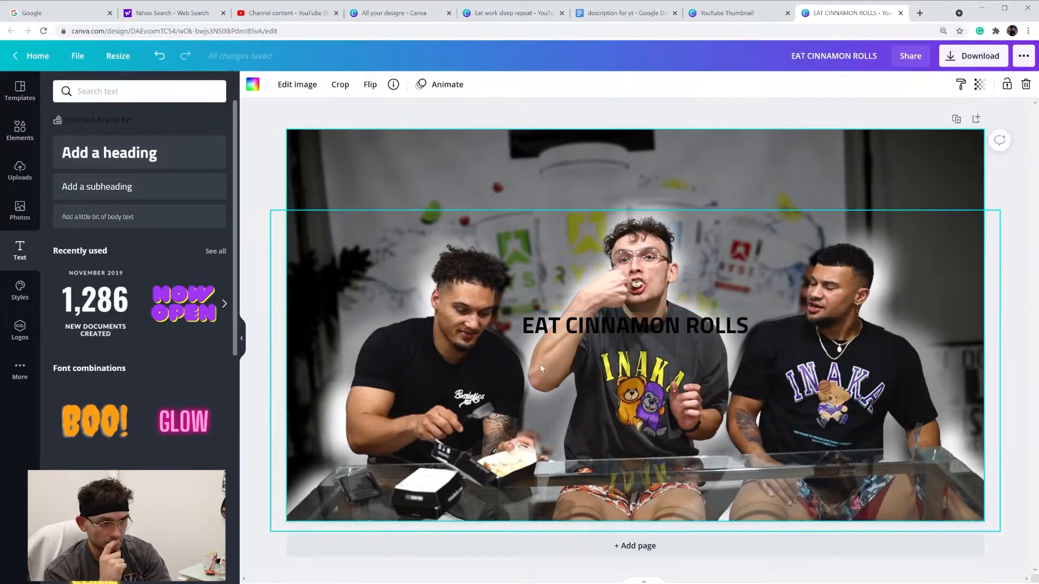
Move the heading to the thumbnail's upper left corner, colour it white and enlarge it to about size 89.7 across the width
left_click_drag(556, 327, 340, 161)
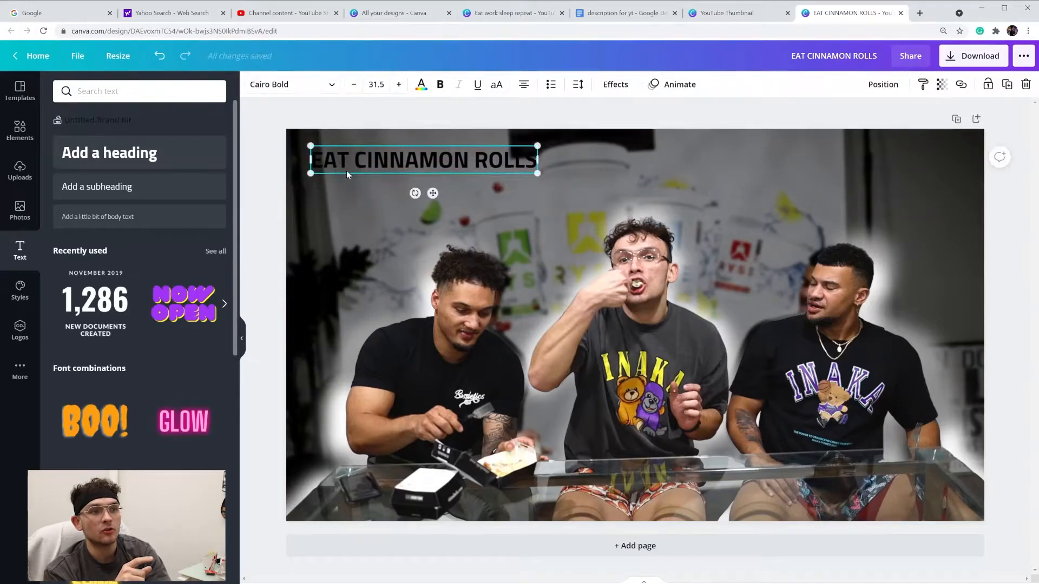
left_click(422, 86)
left_click(125, 142)
left_click_drag(538, 173, 951, 277)
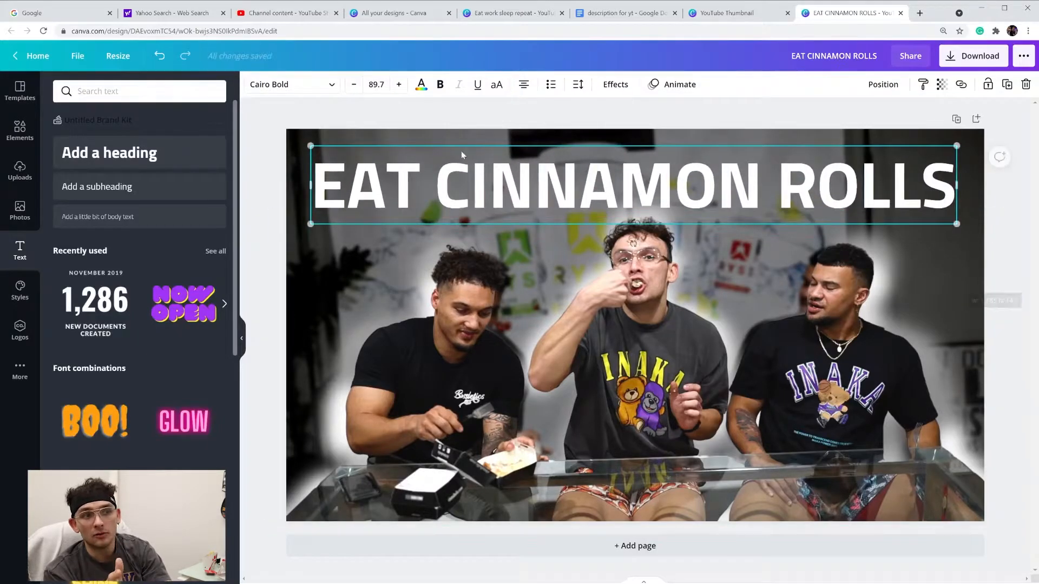
Set the heading's font to Longhaul Regular and nudge it to sit centred along the upper edge
left_click(290, 84)
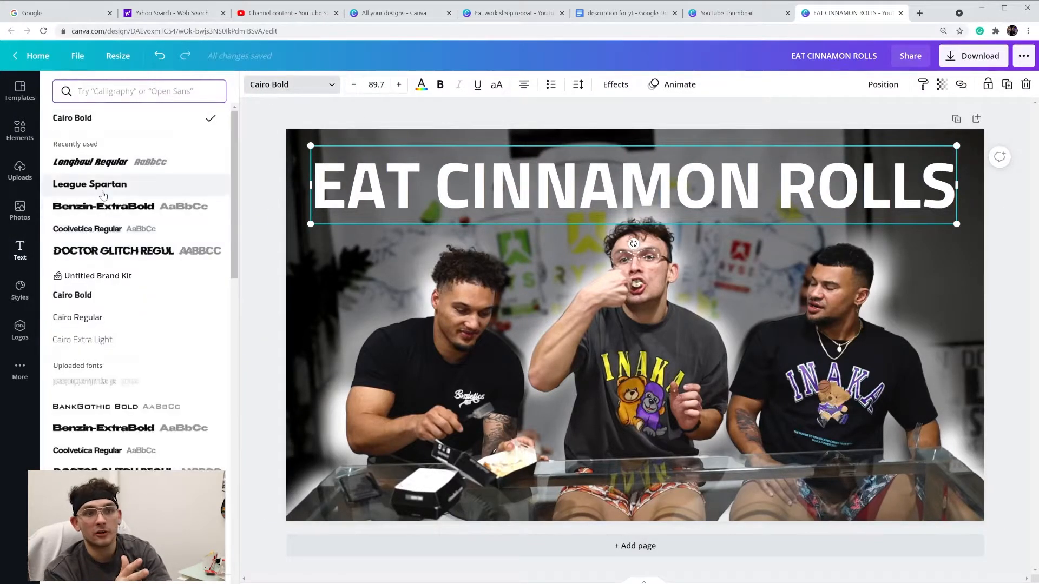
left_click(104, 163)
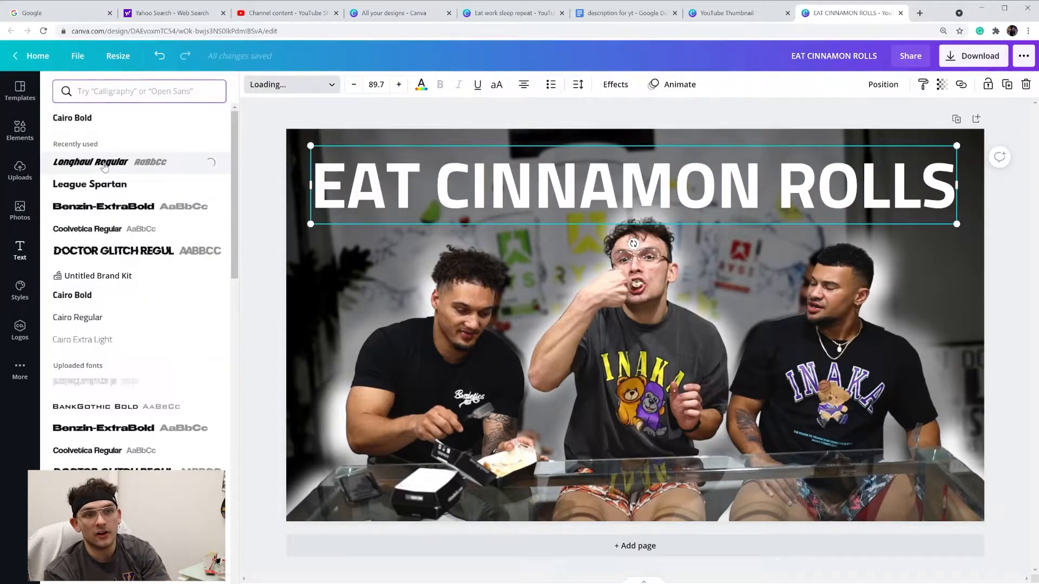
left_click(365, 134)
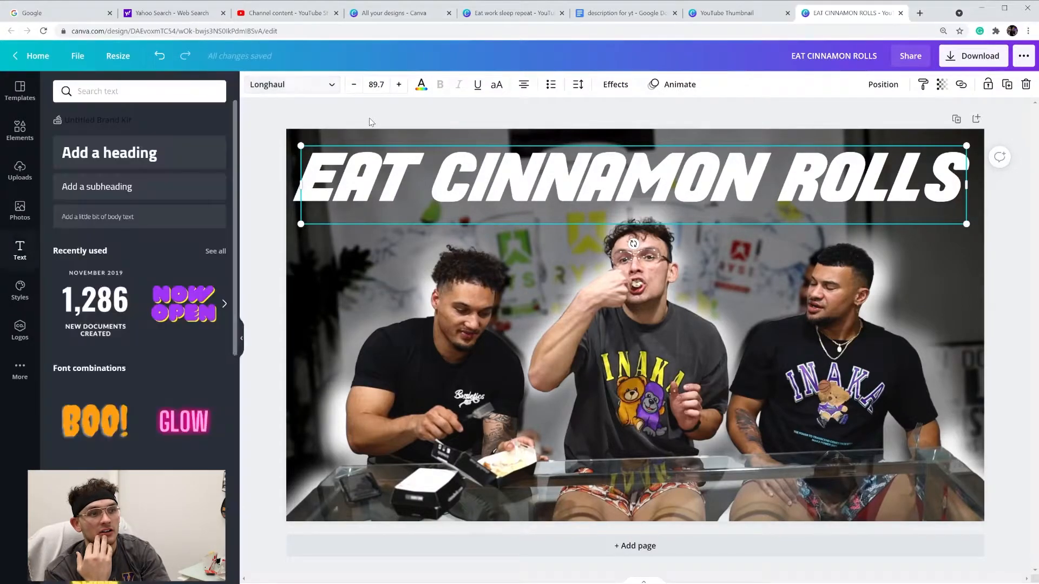
left_click(424, 184)
left_click_drag(611, 166, 612, 167)
Apply the Lift text effect to the heading with intensity 100
left_click(620, 89)
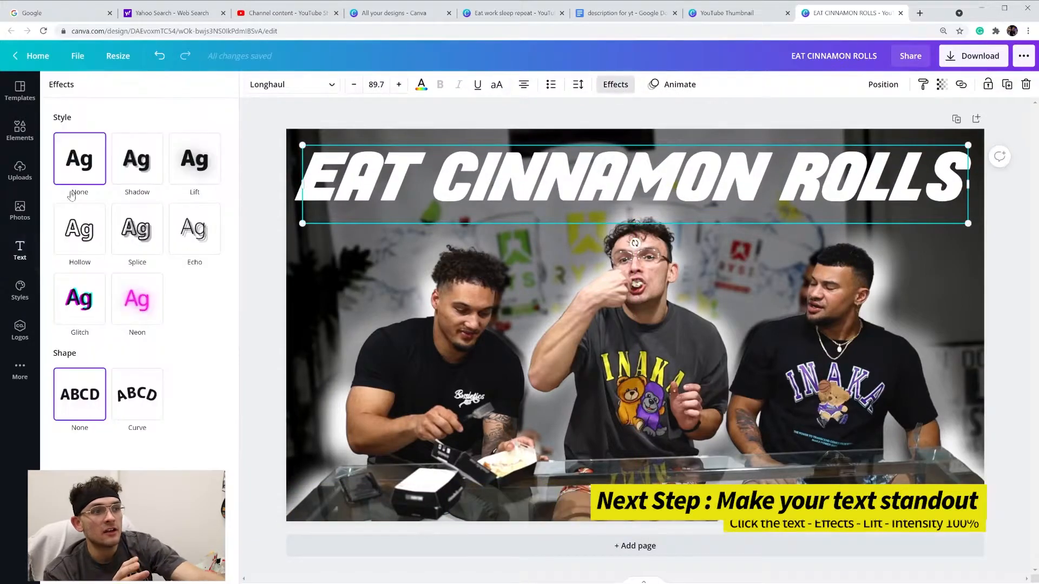
left_click(185, 158)
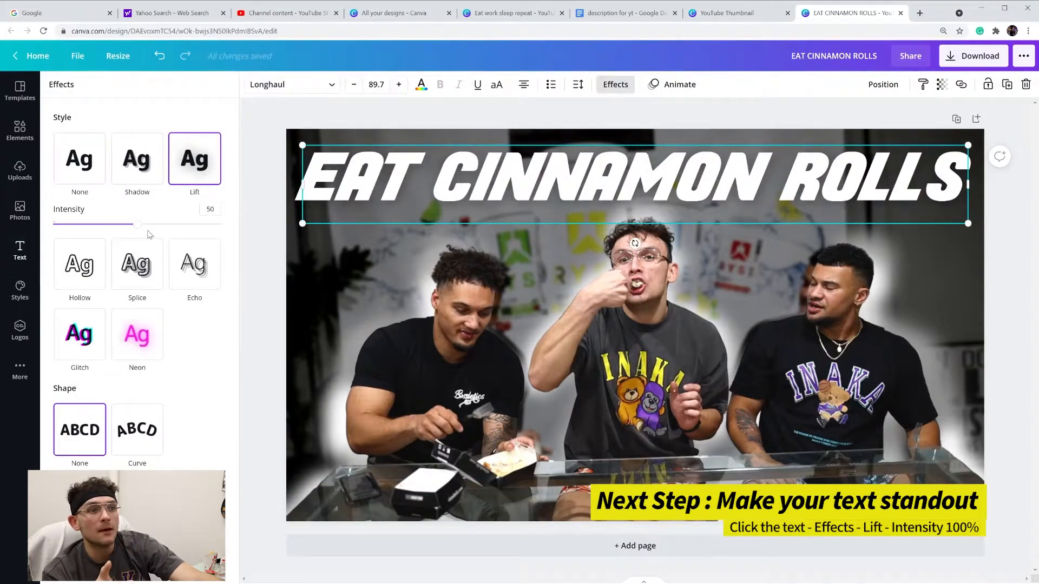
left_click_drag(137, 224, 222, 224)
left_click(382, 124)
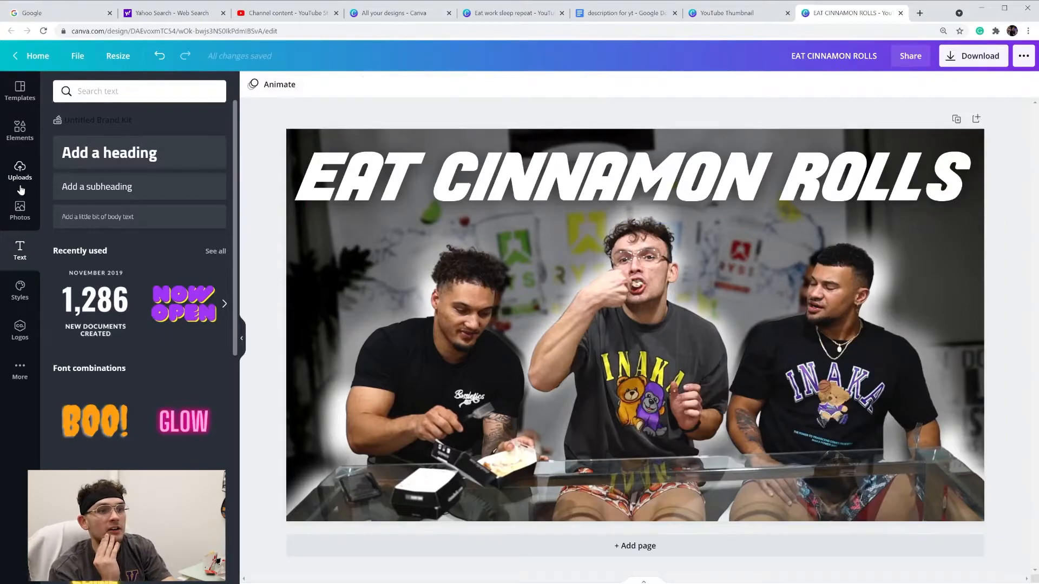
Search the elements library for "cinnamon roll"
left_click(22, 131)
left_click(96, 91)
type("c")
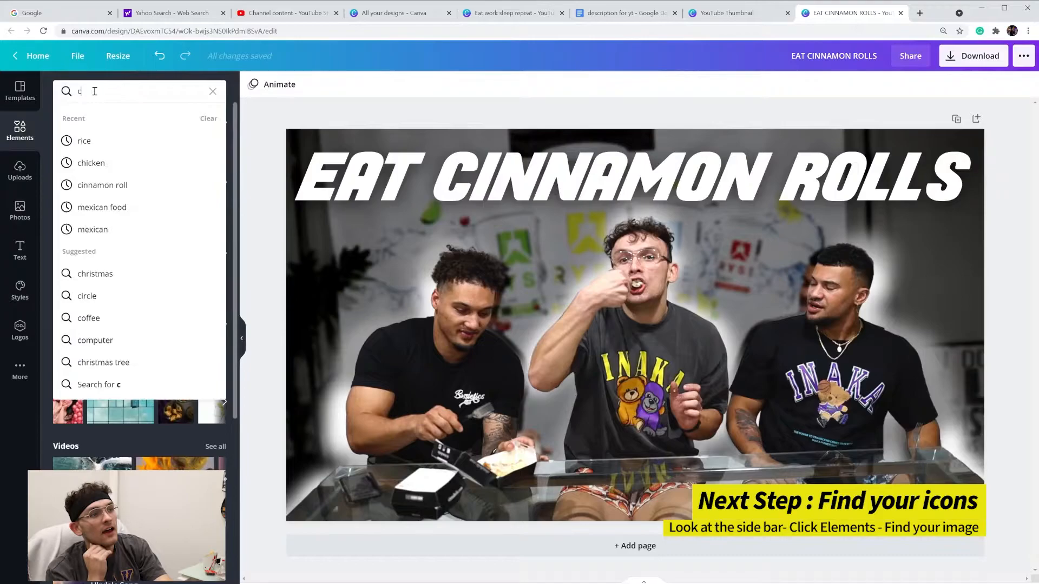
type("innamon rr")
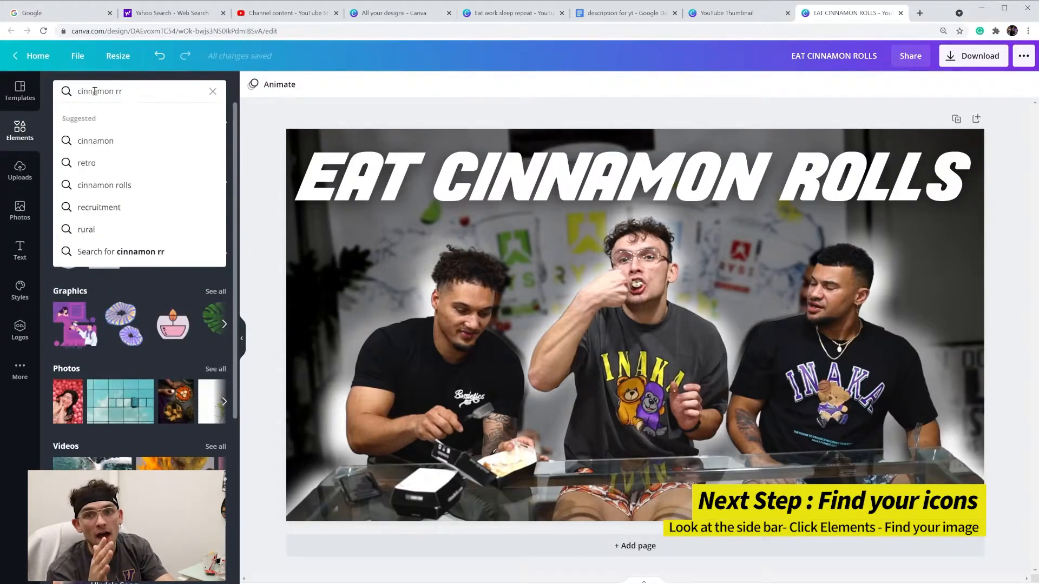
key("BackSpace")
type("oll")
key("Return")
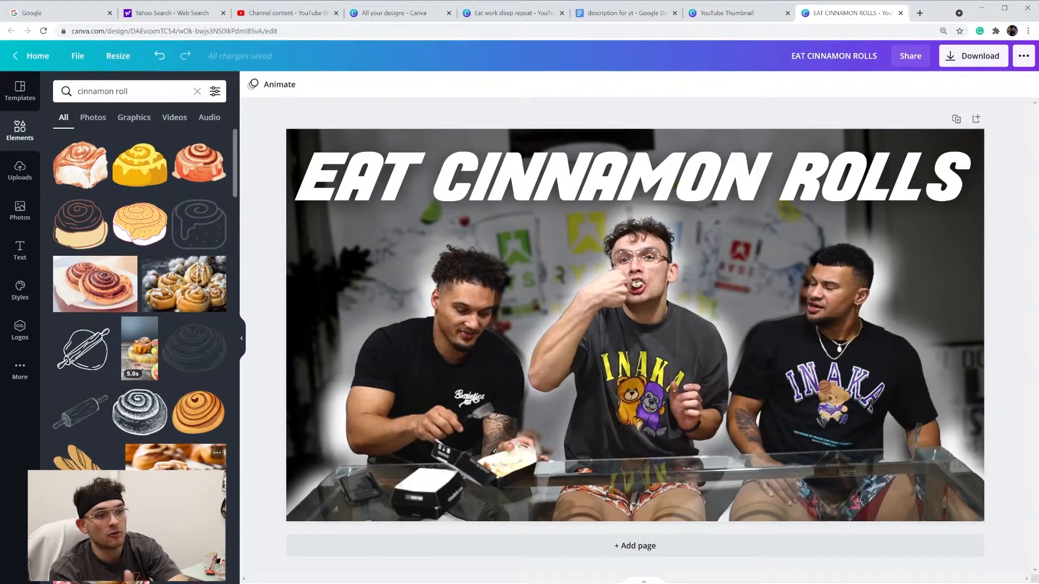
Insert the close-up photo of an iced cinnamon roll, then resize and place it over the left half of the thumbnail below the heading
left_click(174, 457)
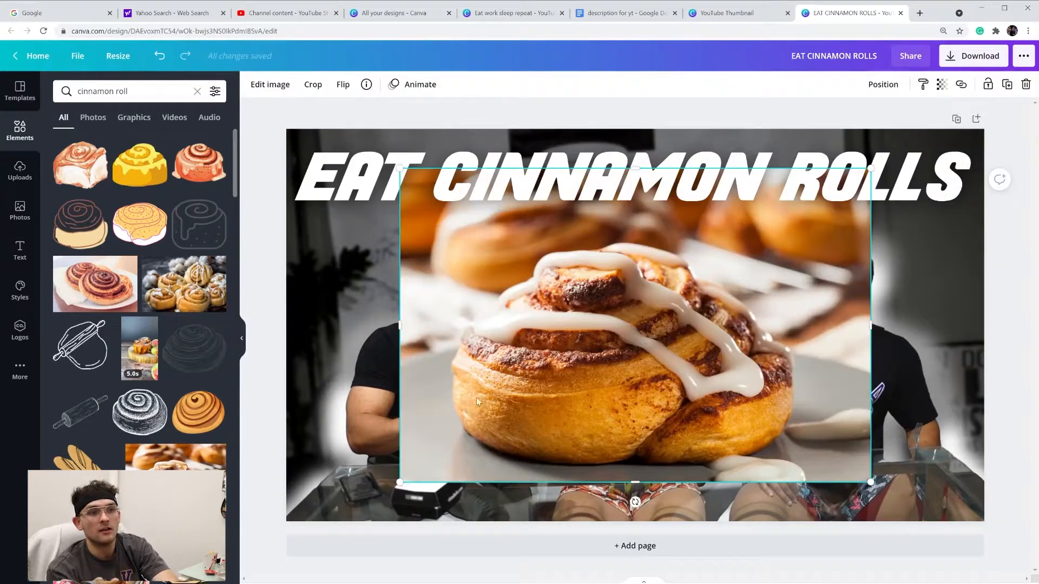
left_click_drag(400, 168, 520, 244)
left_click_drag(739, 409, 562, 359)
left_click_drag(692, 199, 552, 376)
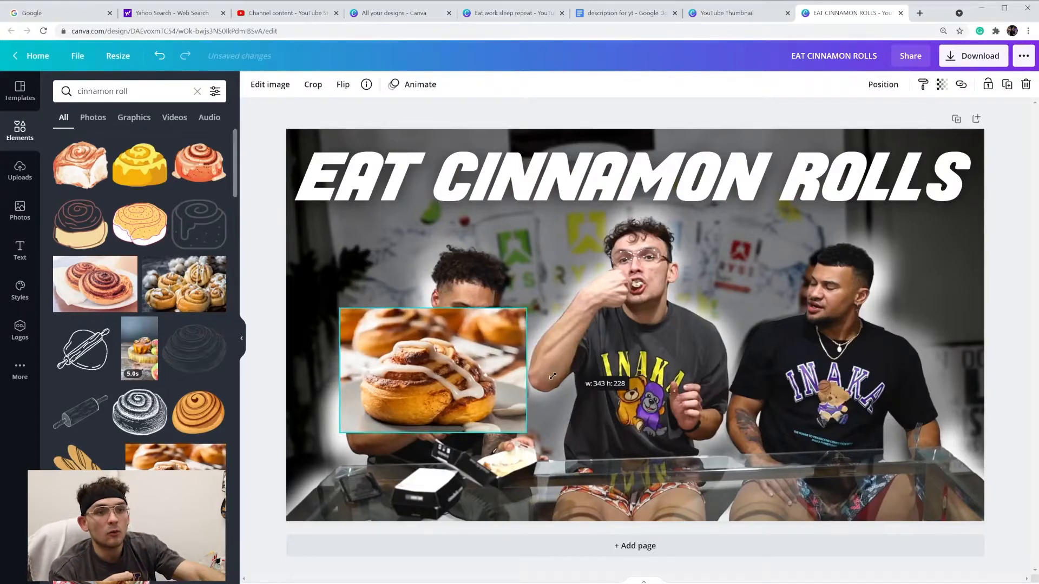
left_click_drag(553, 376, 489, 392)
left_click_drag(415, 394, 378, 264)
left_click_drag(431, 302, 666, 459)
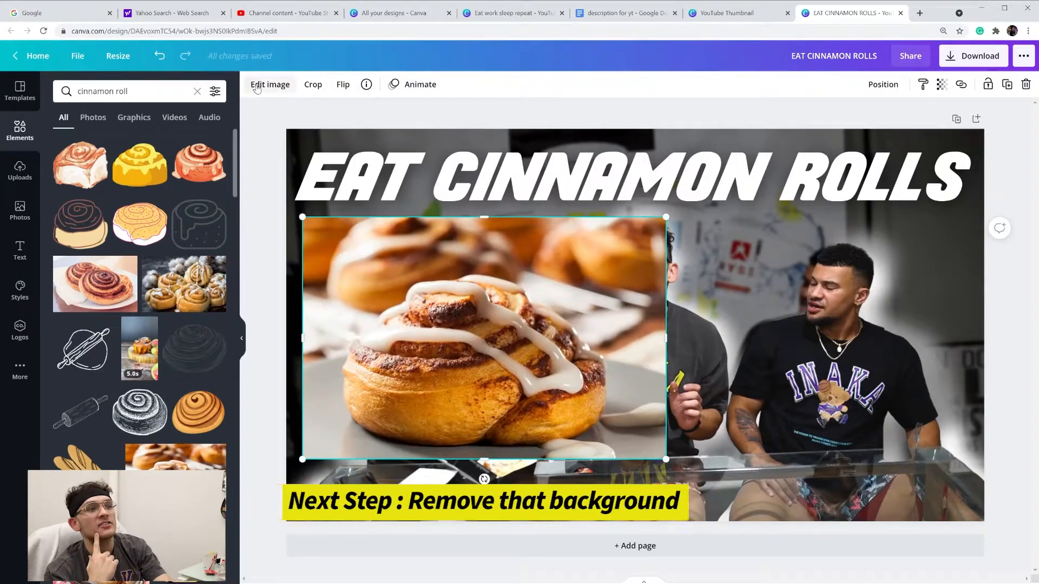
Remove the cinnamon roll photo's background, then shrink the cutout and place it below the word "EAT"
left_click(257, 86)
left_click(140, 182)
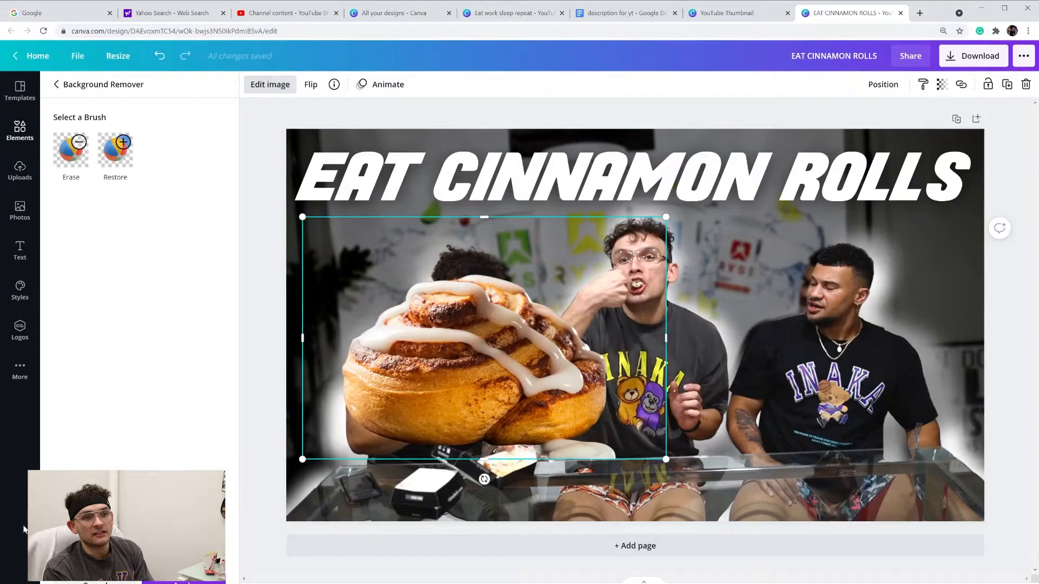
left_click(184, 582)
left_click_drag(668, 218, 476, 343)
left_click_drag(394, 422, 377, 256)
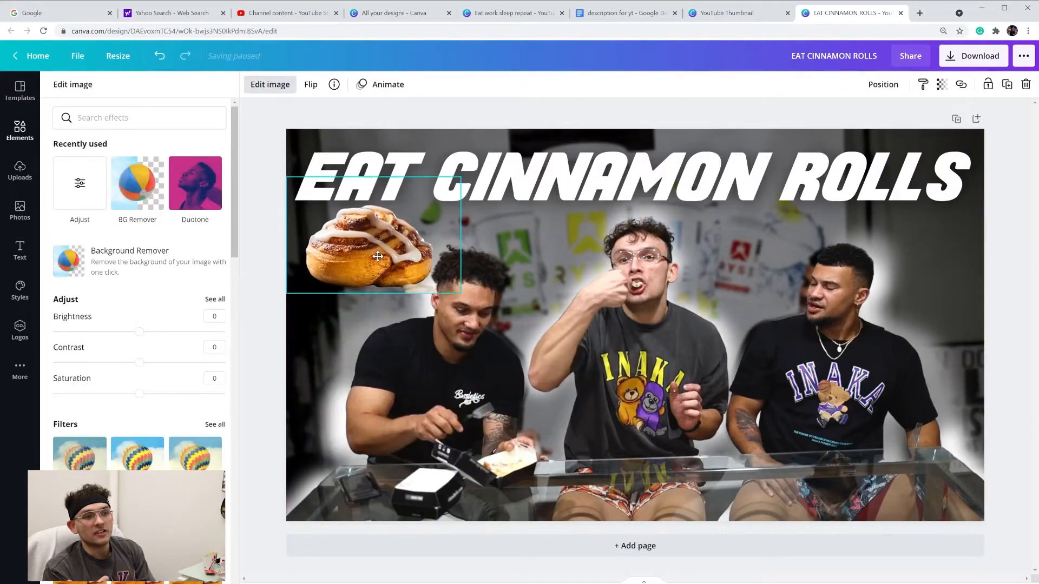
Retry loading the cinnamon roll cutout, then delete it from the thumbnail
left_click(496, 224)
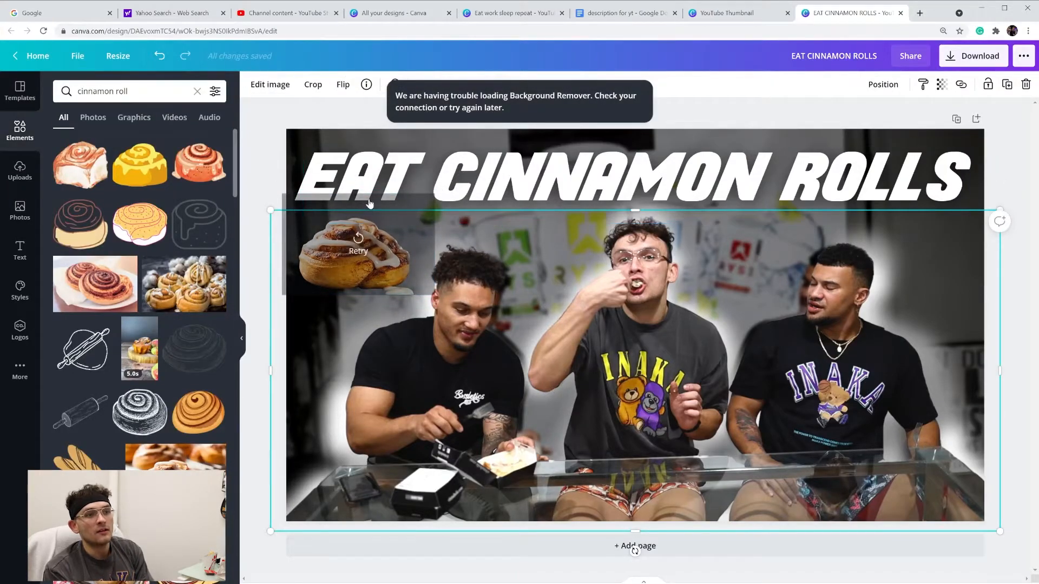
left_click(374, 263)
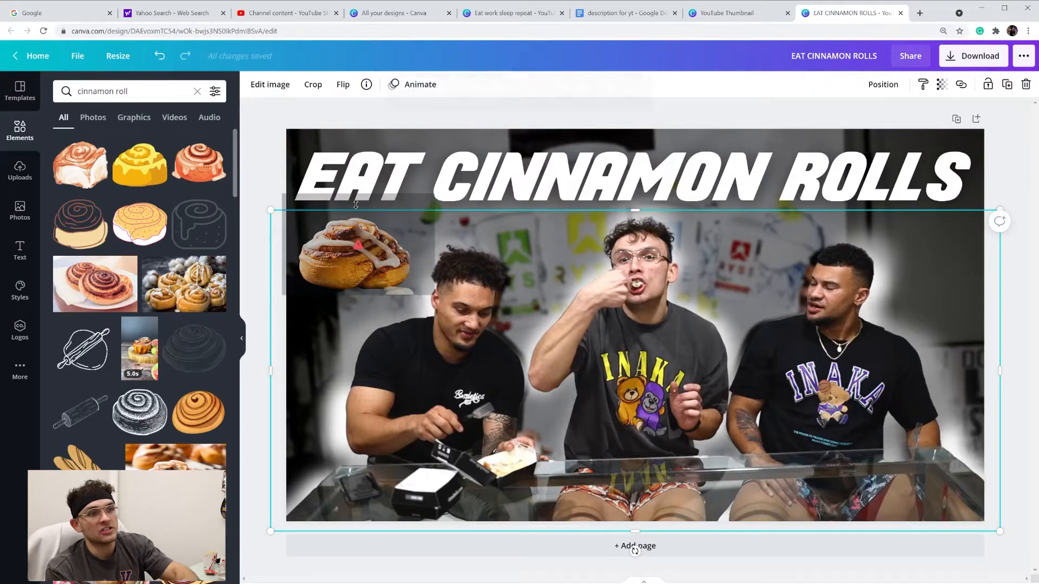
left_click(298, 201)
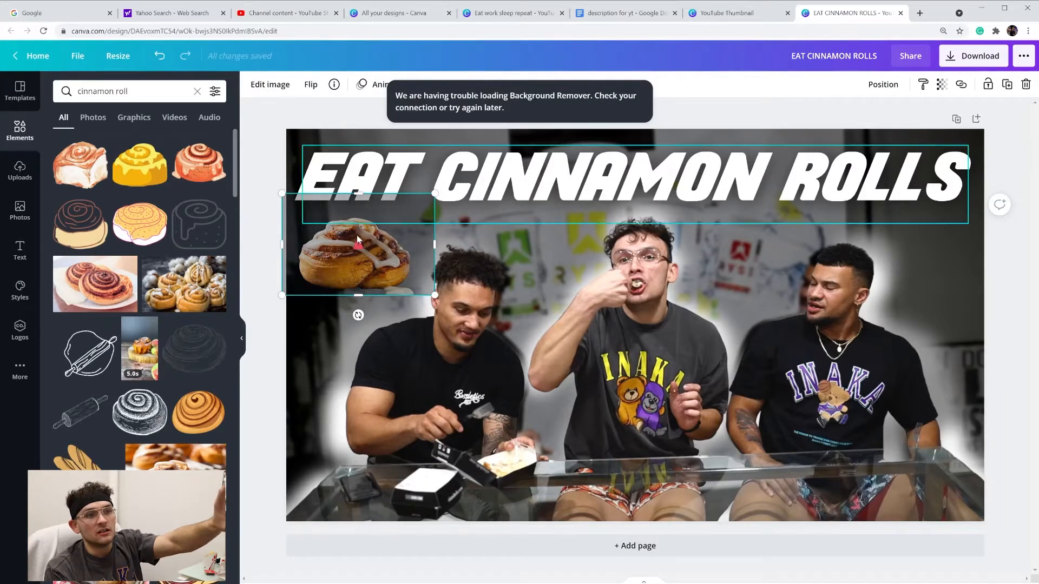
key("Delete")
Insert the orange glazed cinnamon roll graphic, shrink it and place it below the word "EAT" beside the left man
left_click(199, 162)
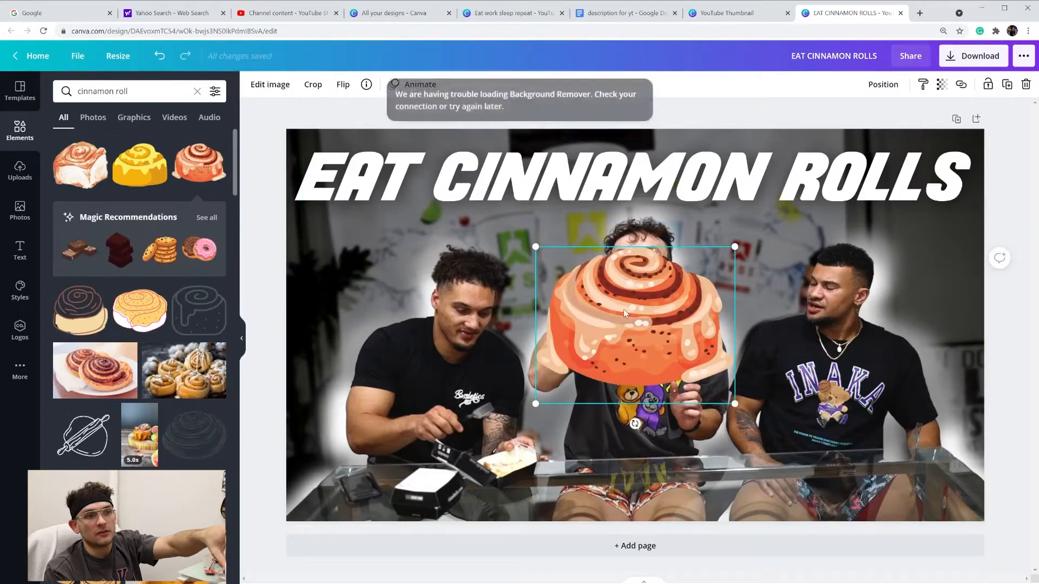
left_click_drag(735, 247, 669, 298)
left_click_drag(580, 348, 339, 260)
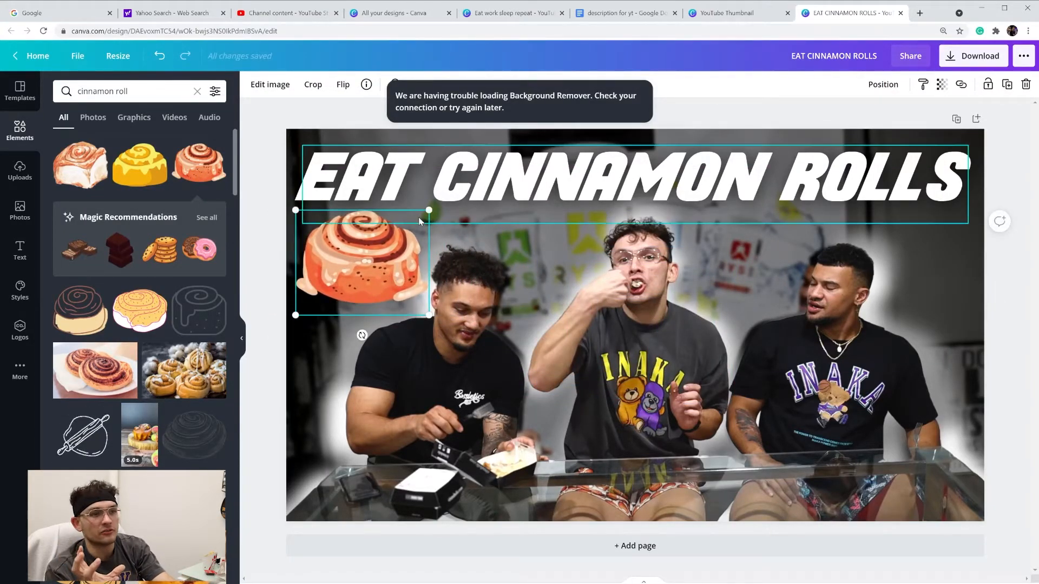
left_click_drag(429, 209, 413, 224)
Place a copy of the cinnamon roll graphic above the right man's shoulder and scale it to about 172 by 135
left_click_drag(375, 277, 953, 274)
left_click_drag(991, 210, 969, 227)
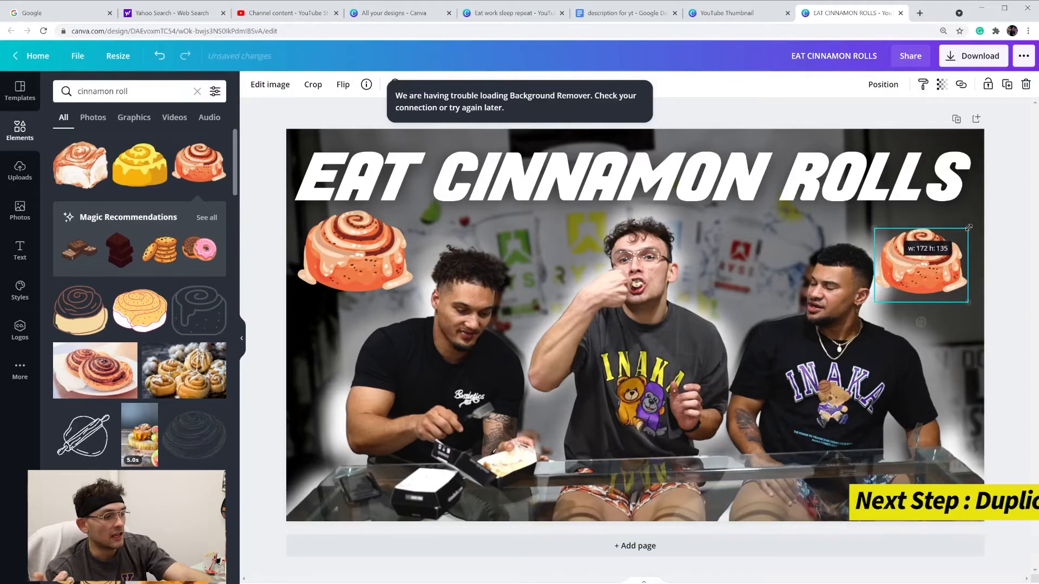
left_click_drag(951, 266, 955, 261)
Shrink the left cinnamon roll graphic to match the right one and shift it up closer to the heading
left_click(366, 297)
left_click_drag(415, 208, 391, 226)
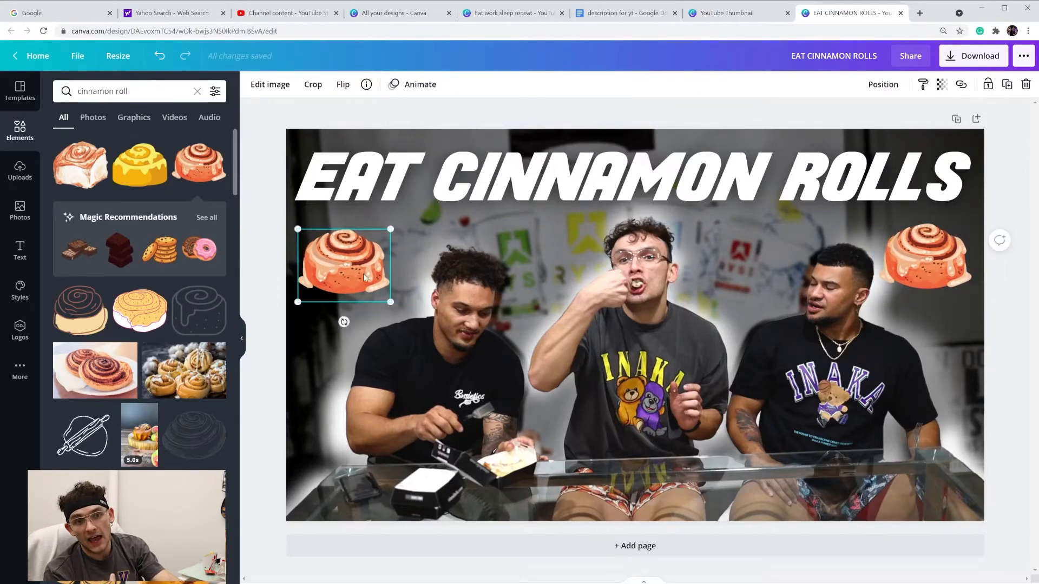
left_click_drag(363, 274, 362, 260)
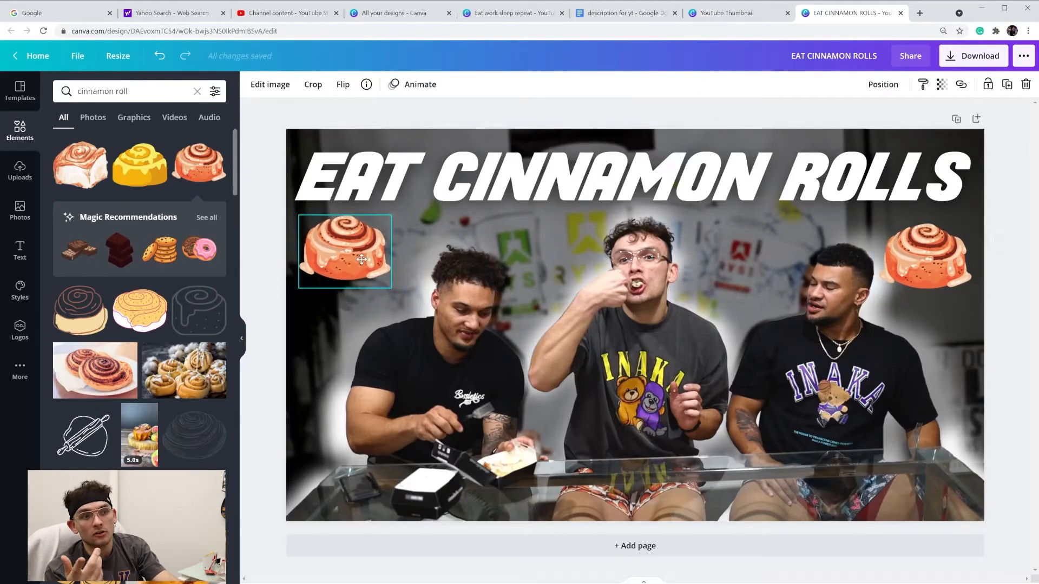
left_click(559, 125)
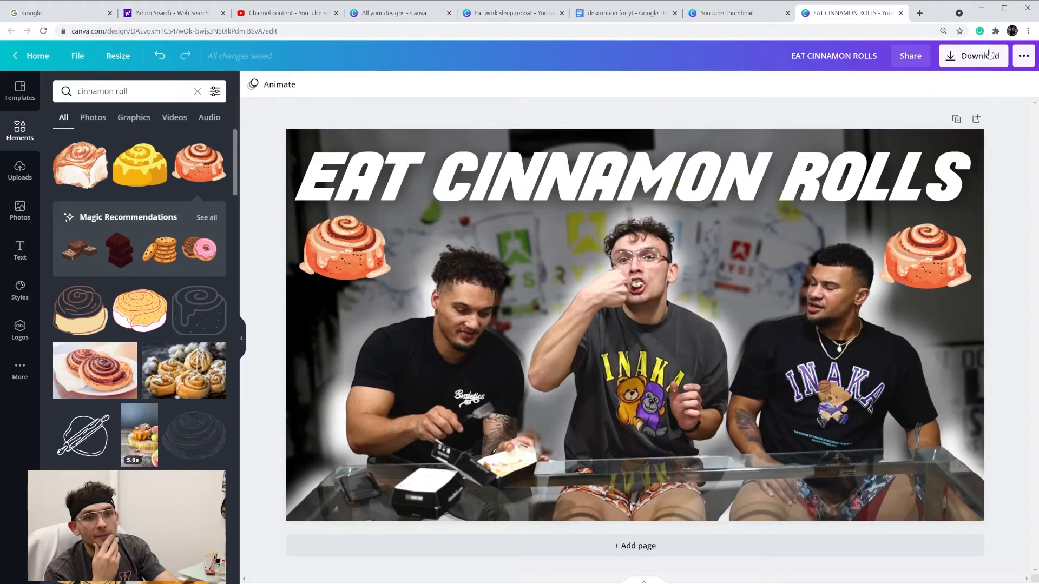
Download the thumbnail as a PNG at 1280 × 720 px and dismiss the saved-design dialog
left_click(962, 55)
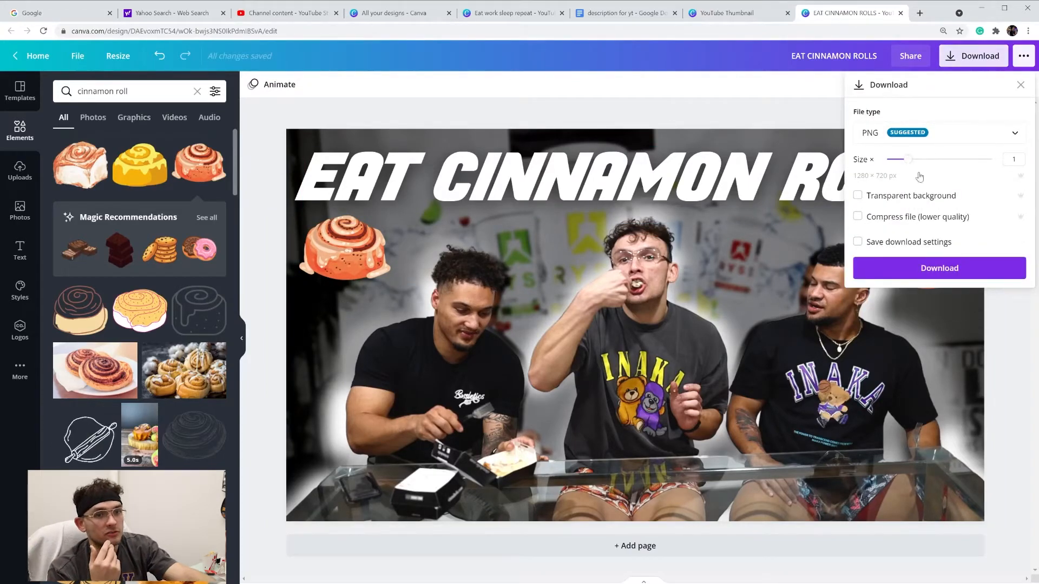
left_click(946, 276)
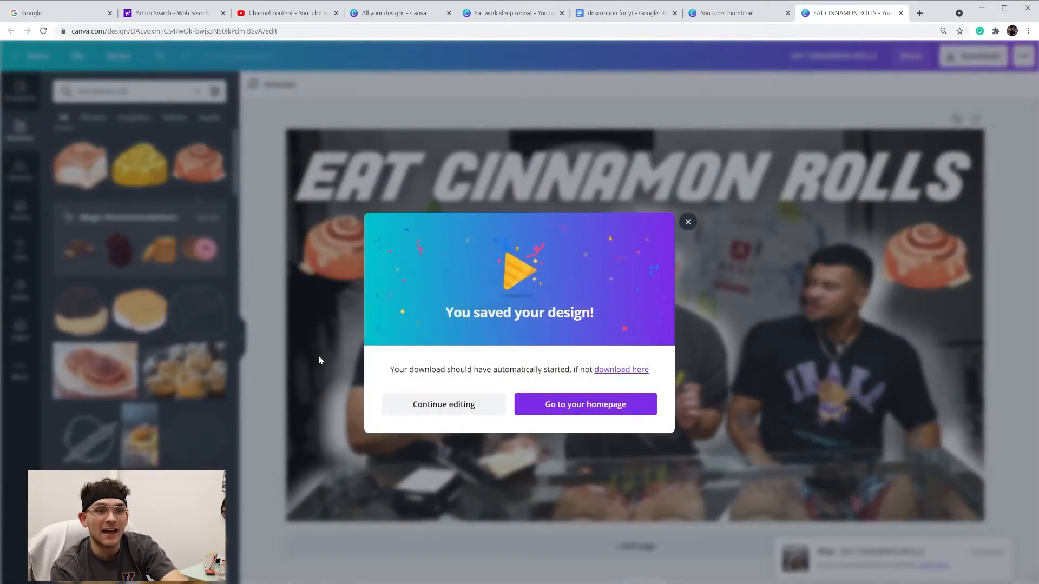
left_click(690, 223)
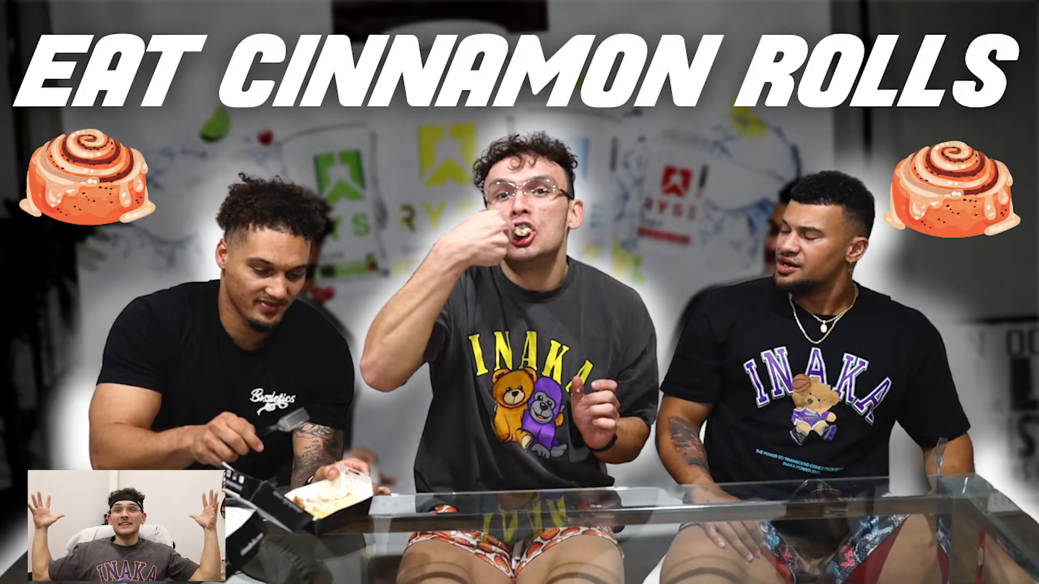